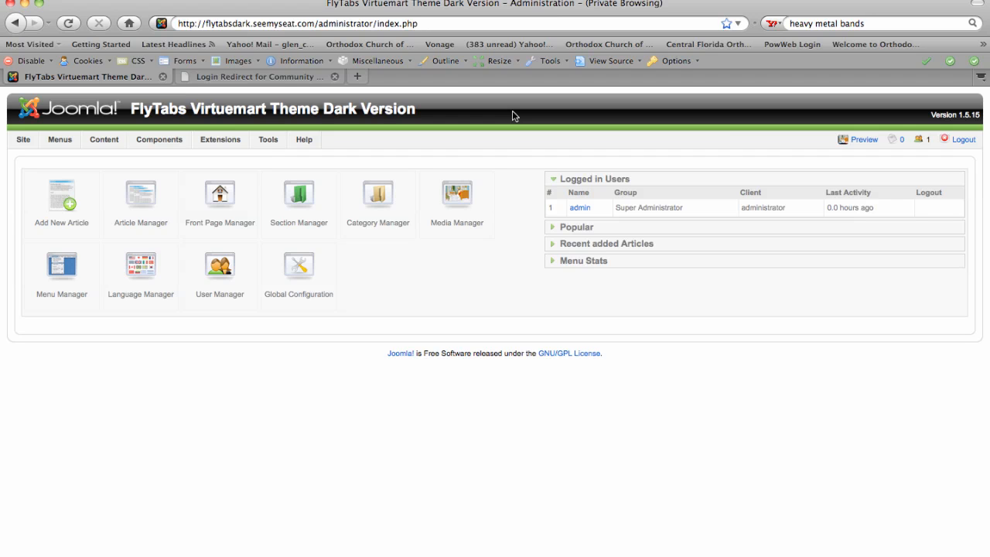
Review the Login Redirect for Community Builder demo page on the site's front end and return to the administration
left_click(282, 77)
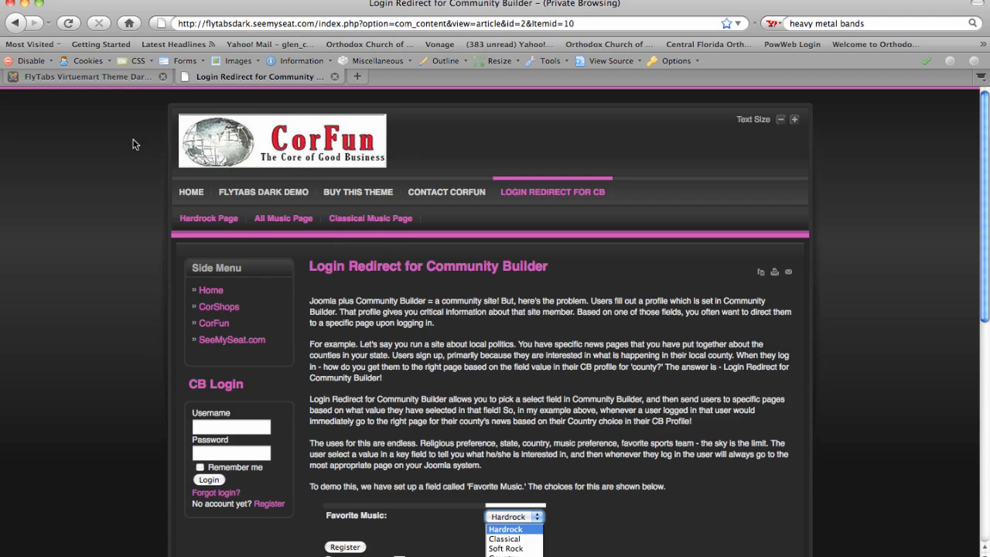
left_click(84, 78)
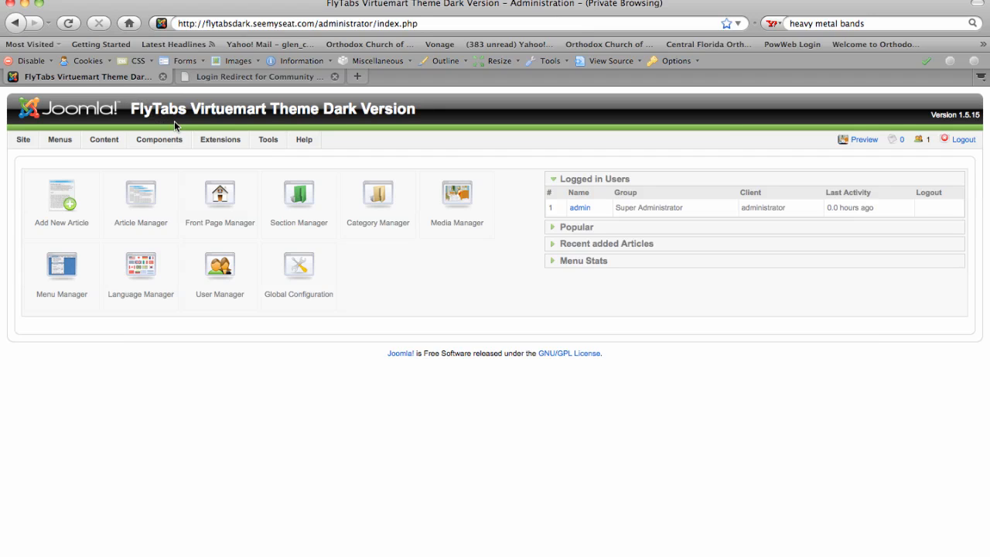
Set the CB Login module's Login Redirection URL to the copied address containing option=com_loginredirectcb and save the module
mouse_move(232, 137)
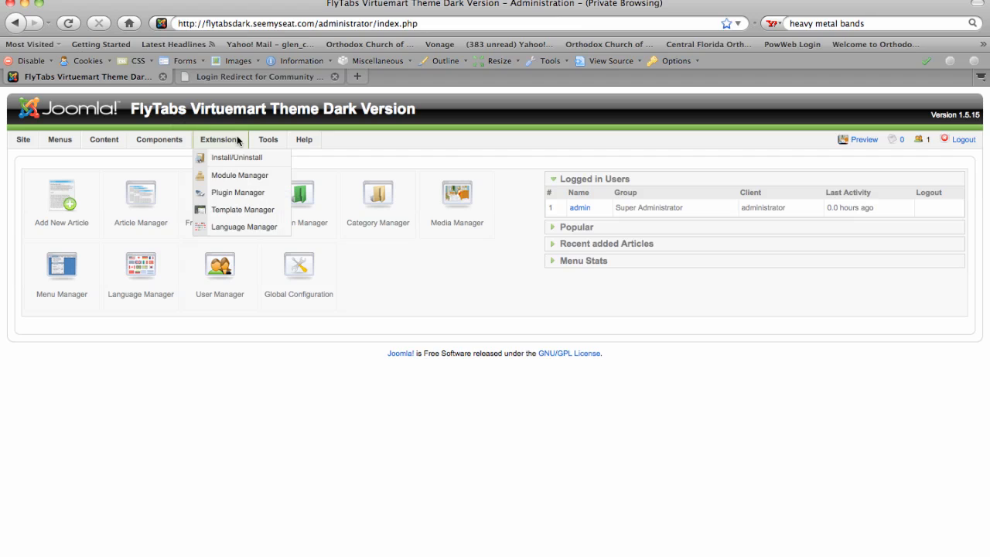
left_click(242, 176)
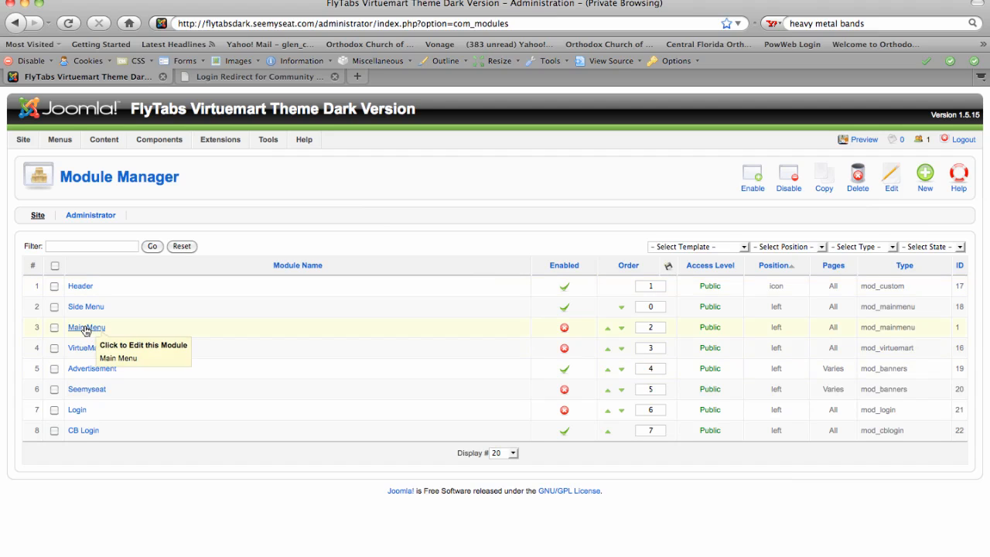
left_click(84, 430)
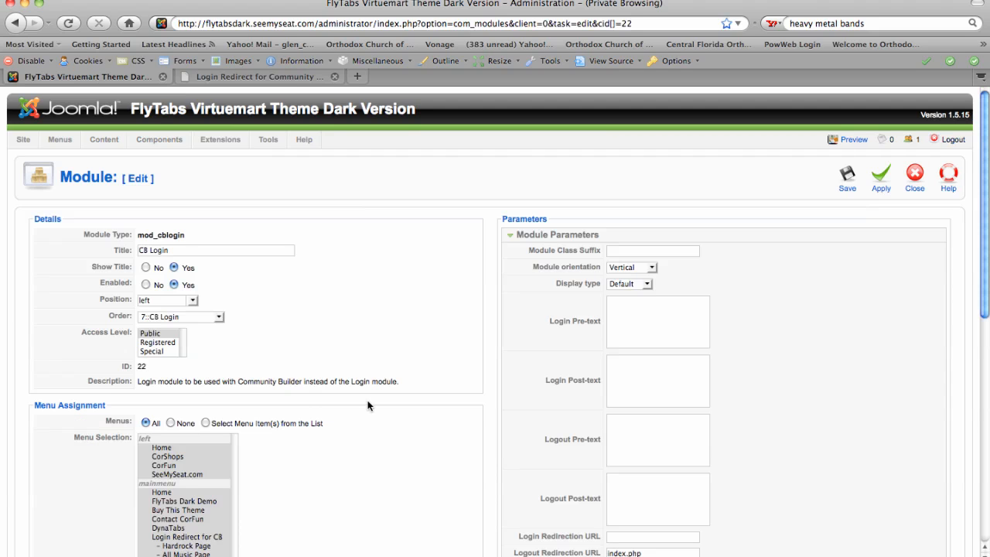
scroll(552, 465, "down", 2)
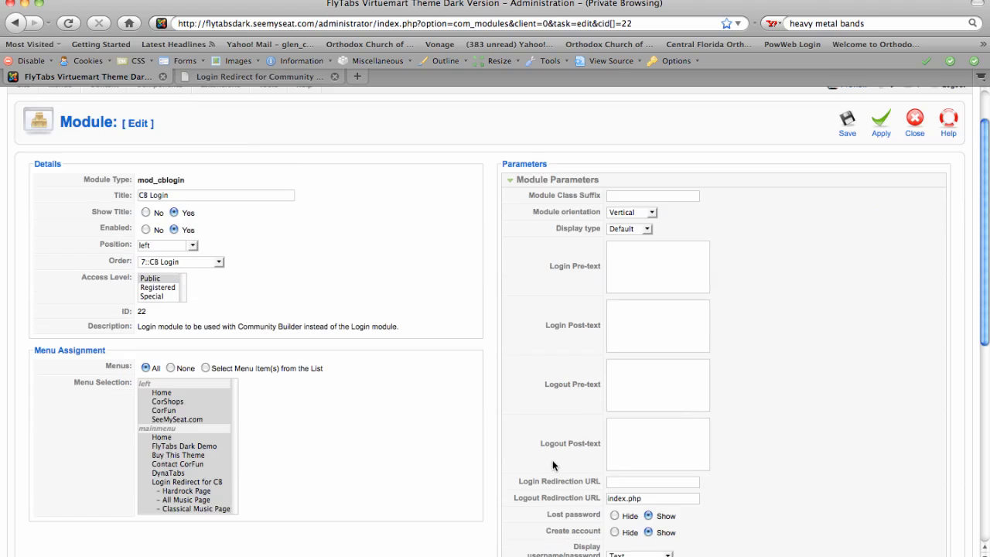
left_click(624, 481)
key("super+v")
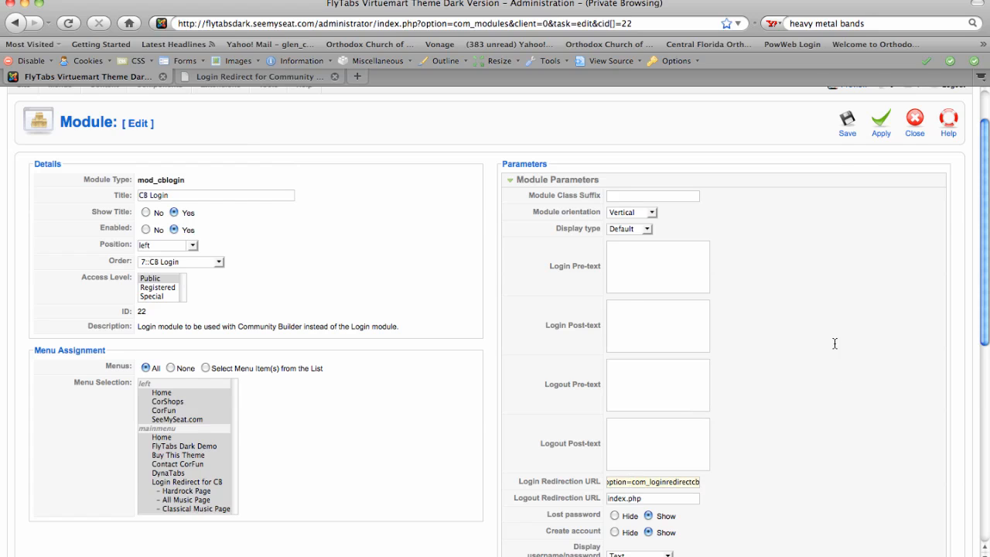
scroll(833, 340, "up", 2)
left_click(847, 184)
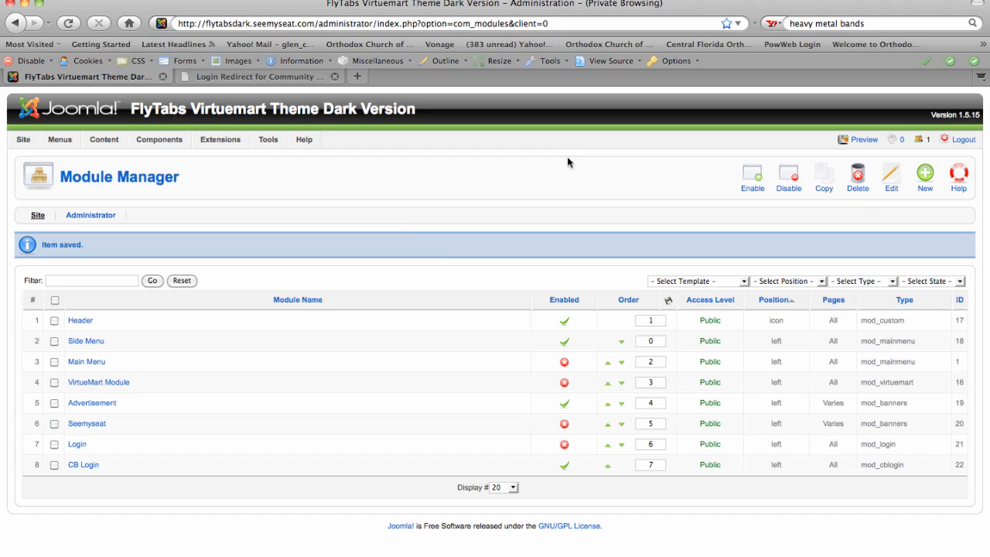
Choose 54 cb_music as the field number in the Login Redirect CB component's configuration and apply it
mouse_move(190, 145)
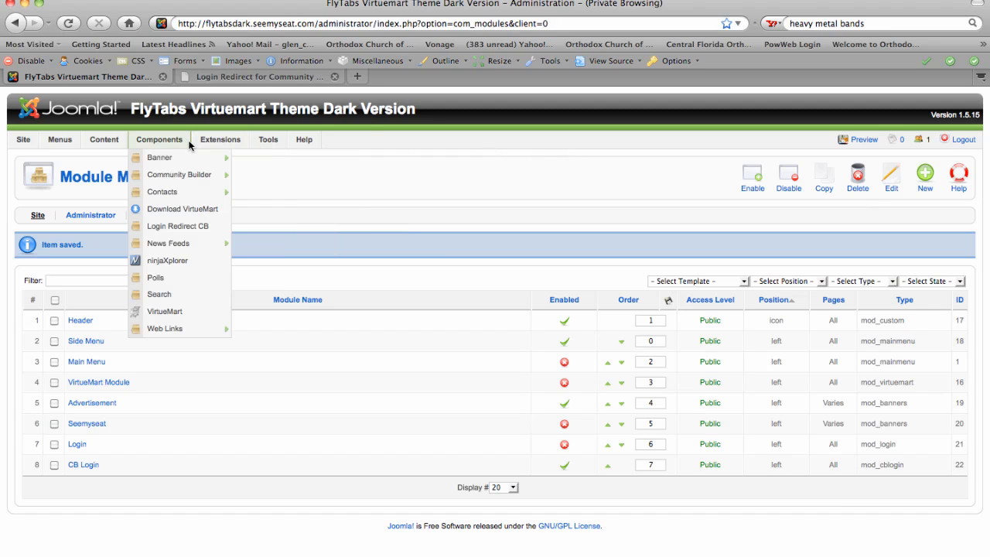
left_click(186, 229)
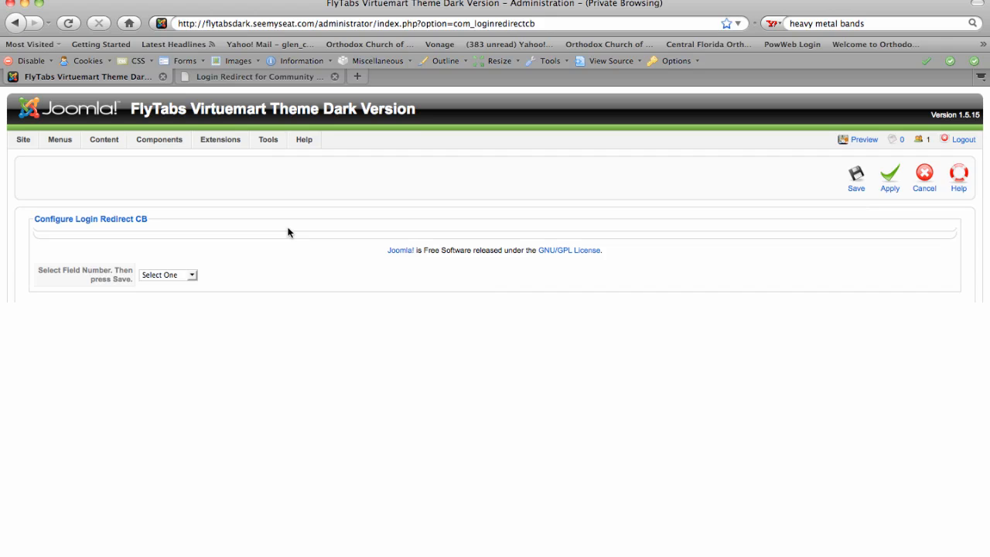
left_click(192, 275)
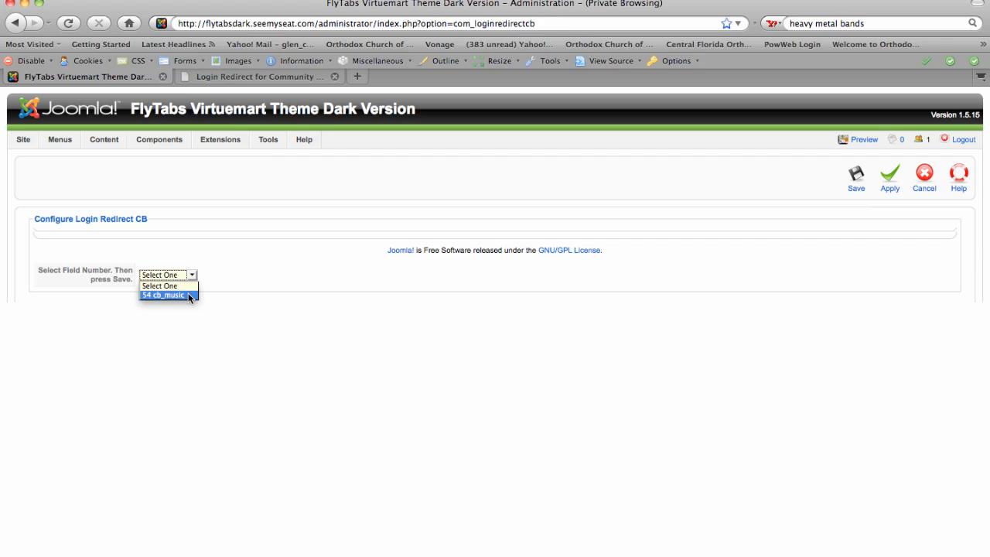
left_click(170, 294)
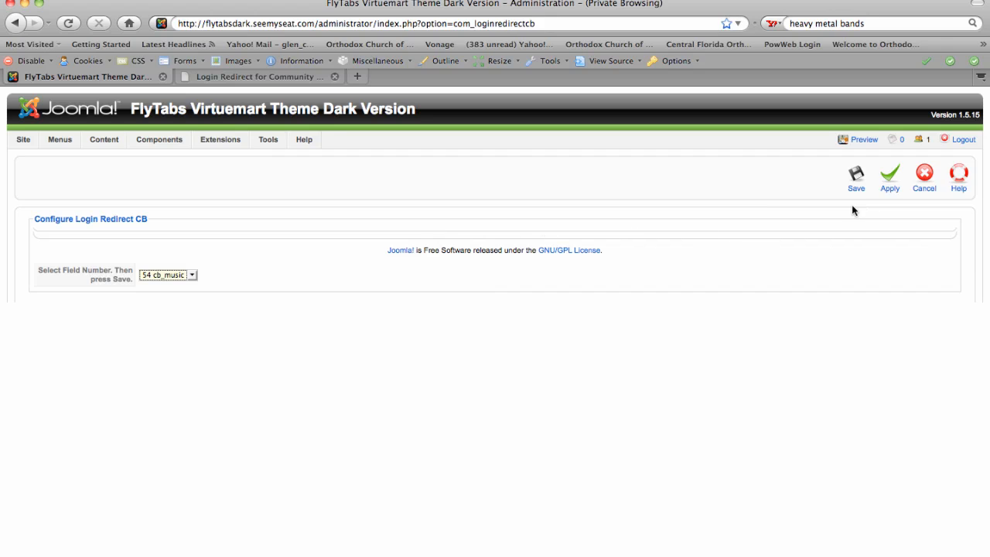
left_click(890, 179)
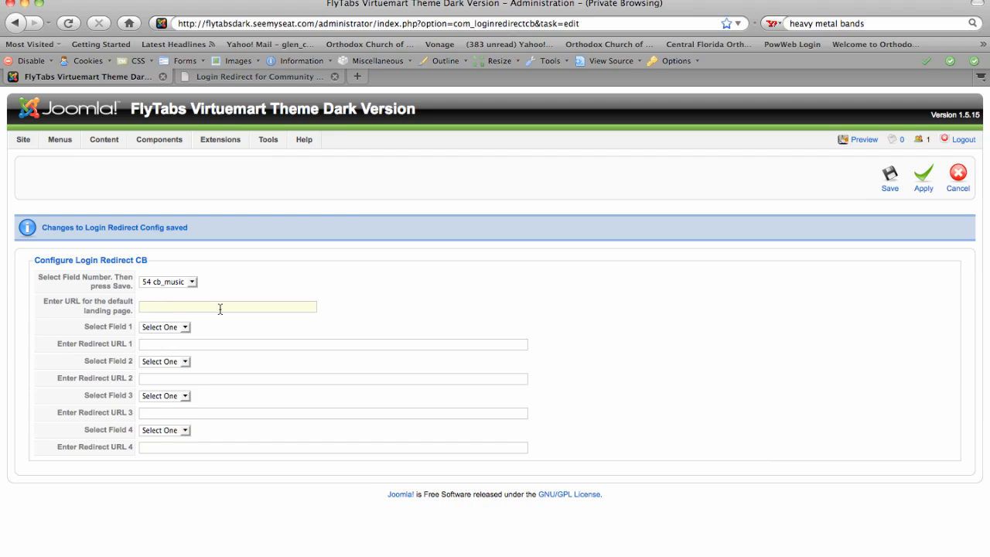
Copy the All Music Page's address (article id=5, Itemid=13) from the site into the URL for the default landing page
left_click(185, 328)
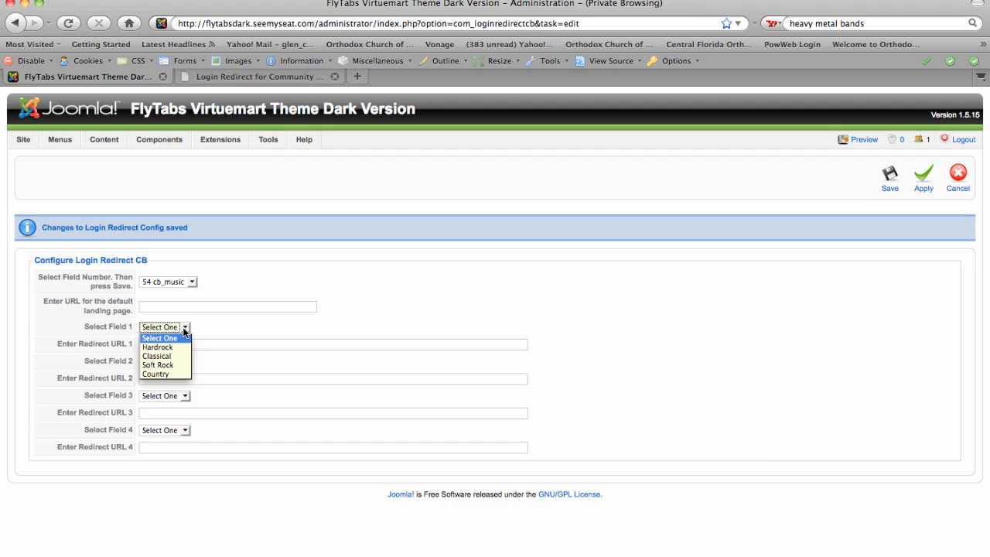
left_click(184, 331)
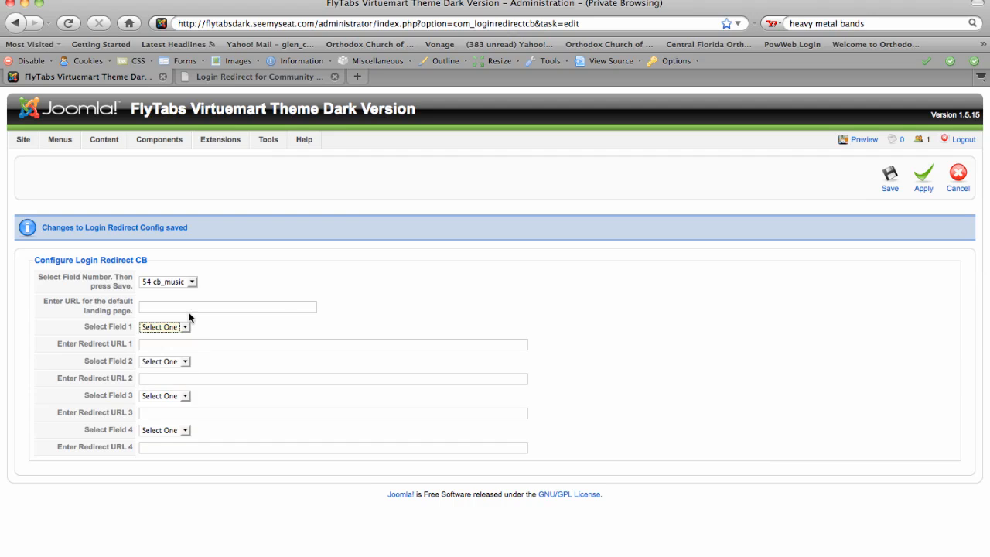
left_click(193, 309)
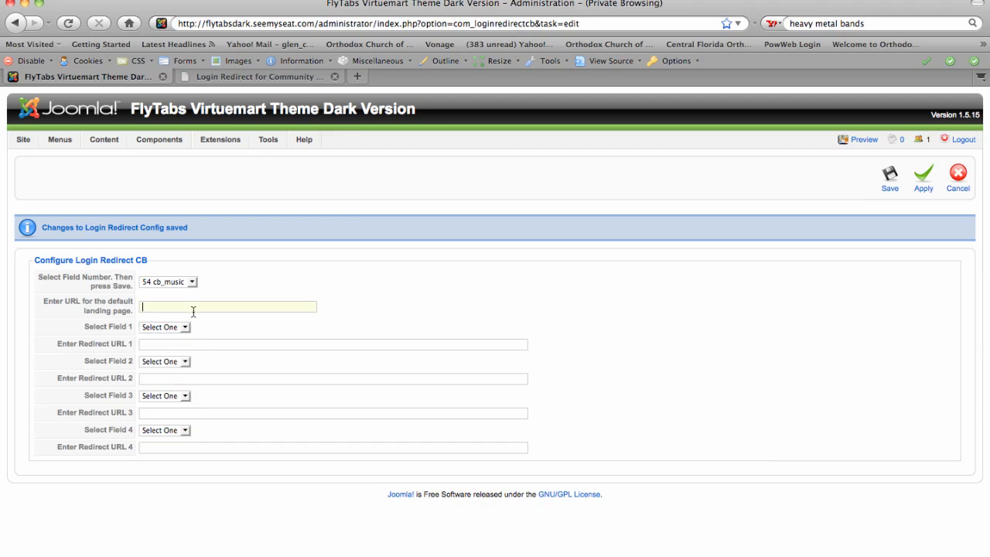
left_click(266, 79)
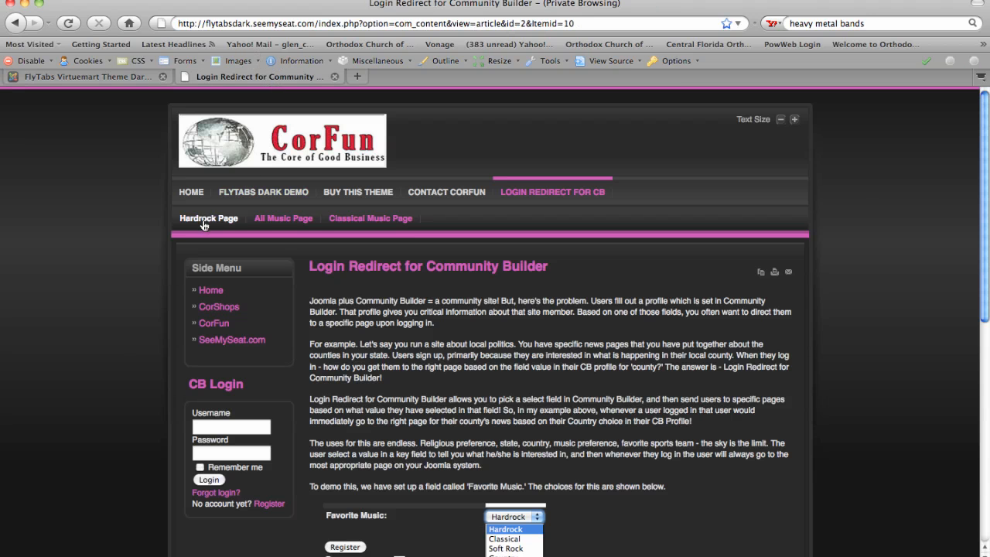
left_click(291, 221)
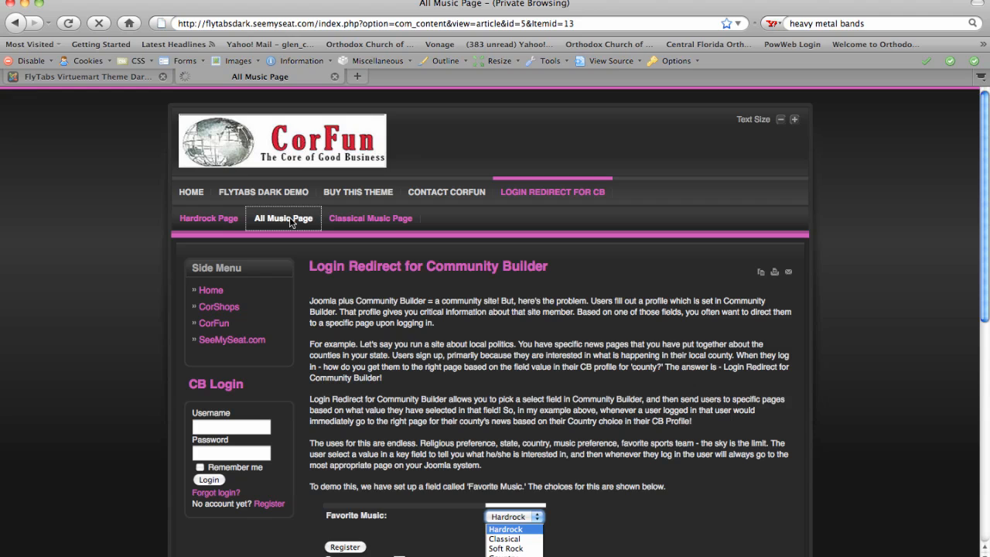
left_click(358, 24)
right_click(358, 24)
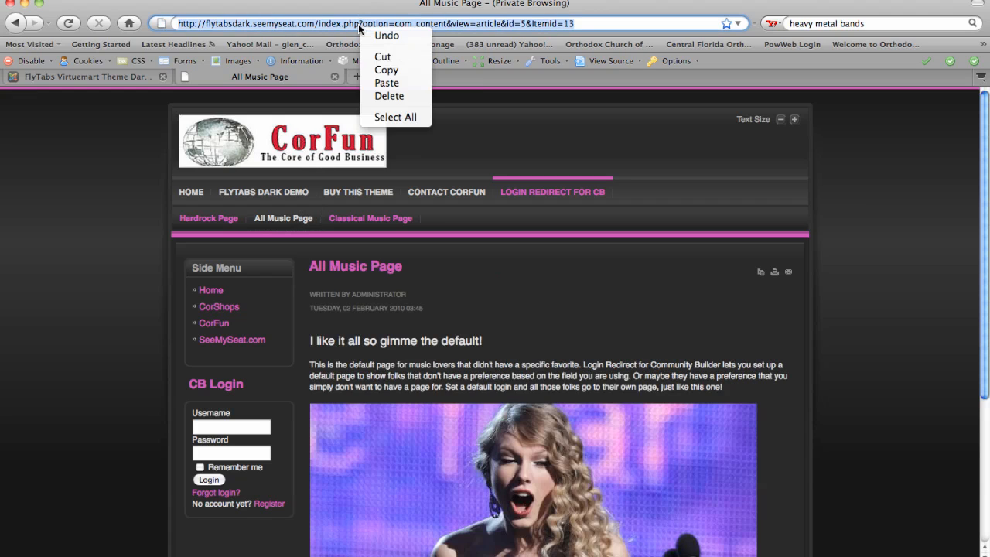
left_click(369, 71)
left_click(109, 79)
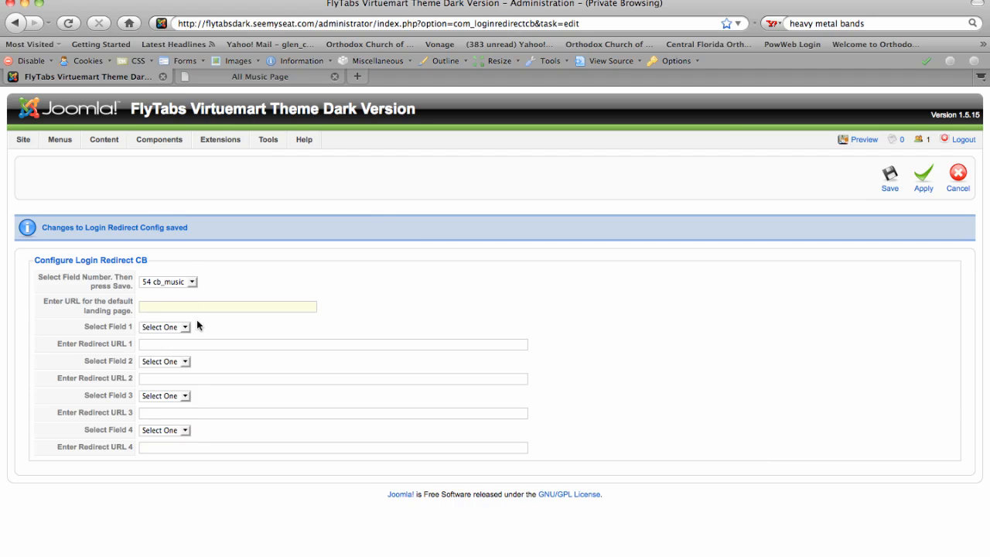
key("super+v")
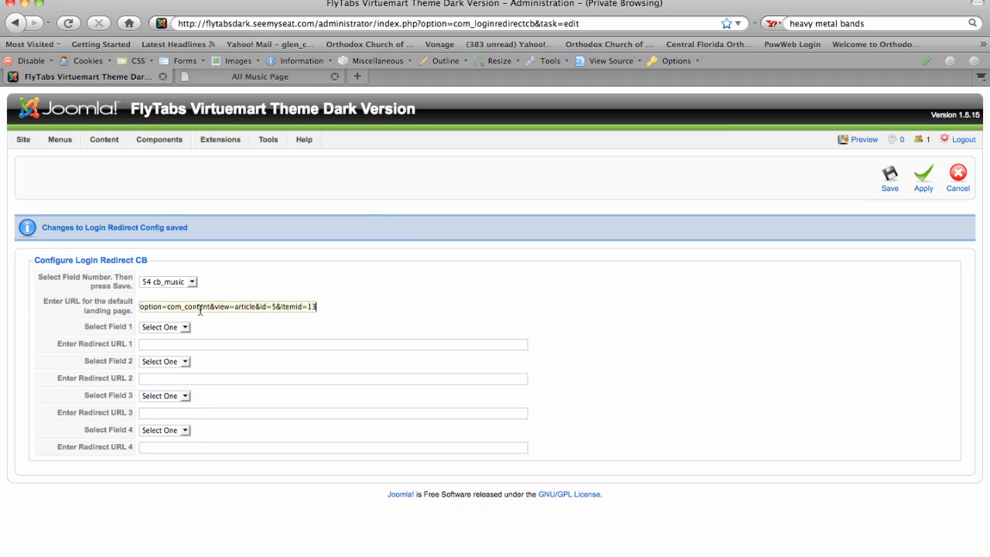
Set Field 1 to Hardrock and fill Redirect URL 1 with the Hardrock Page's copied address (article id=3, Itemid=11)
left_click(186, 327)
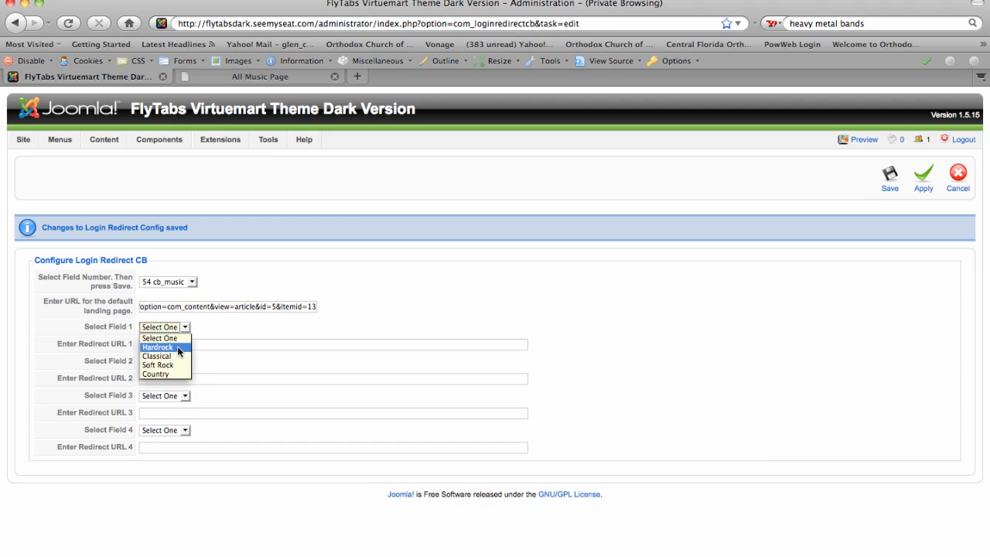
left_click(178, 347)
left_click(178, 346)
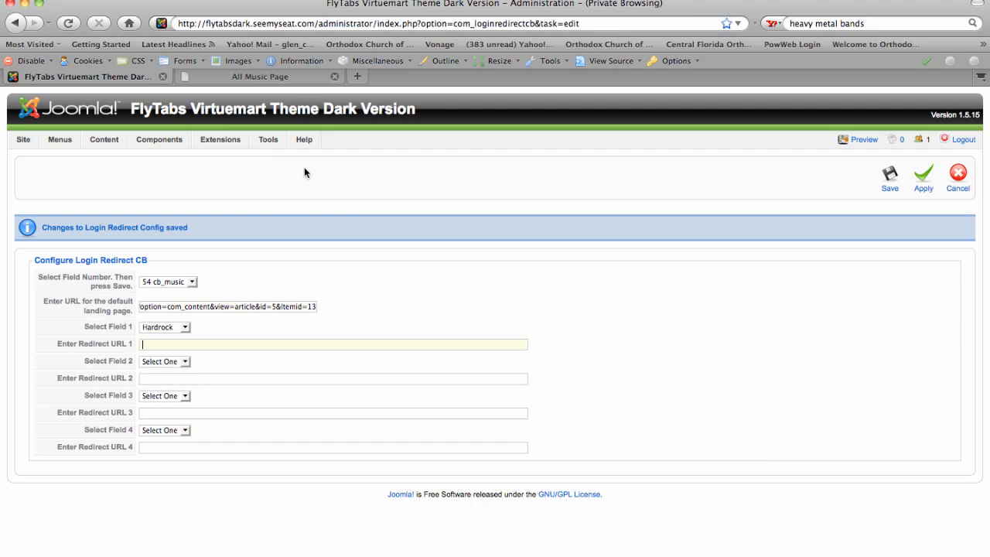
left_click(271, 76)
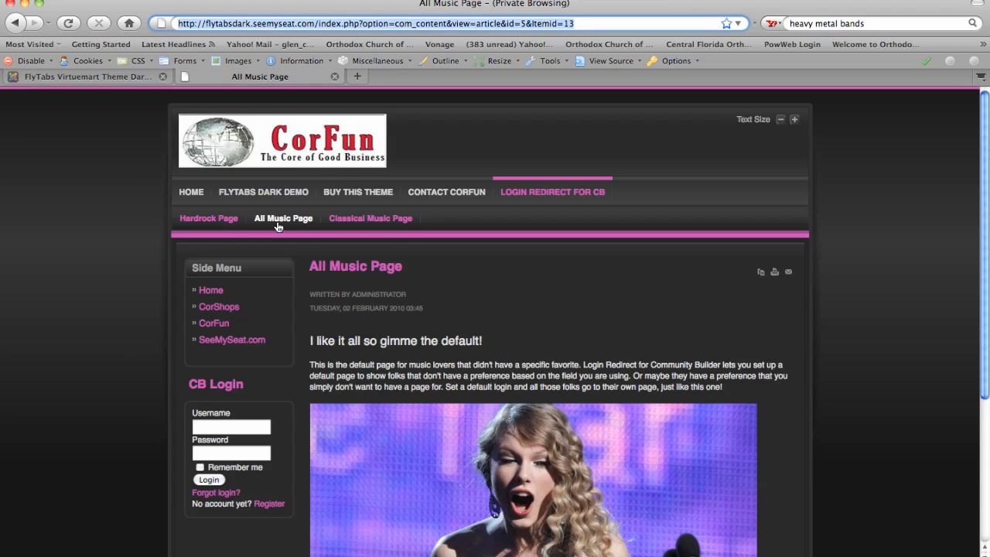
left_click(230, 220)
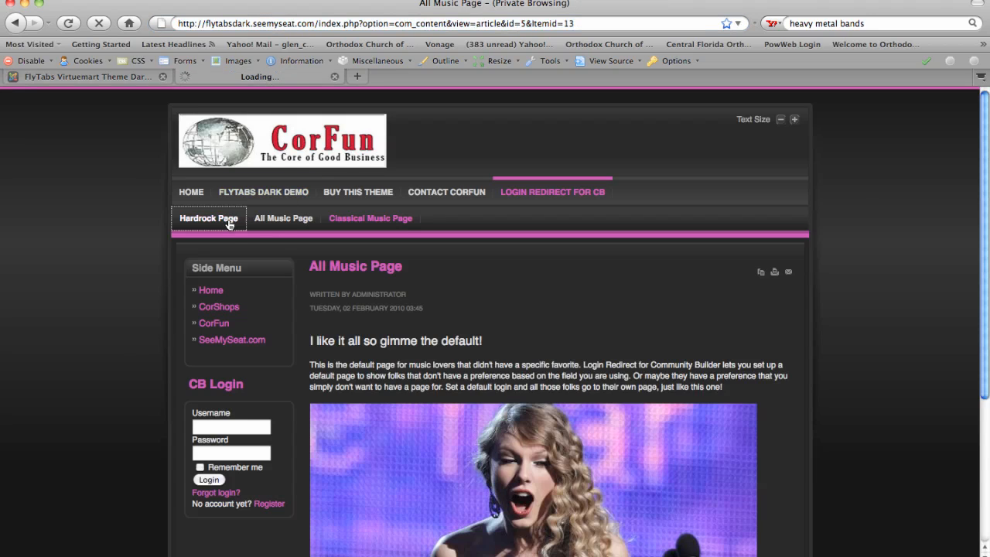
left_click(279, 21)
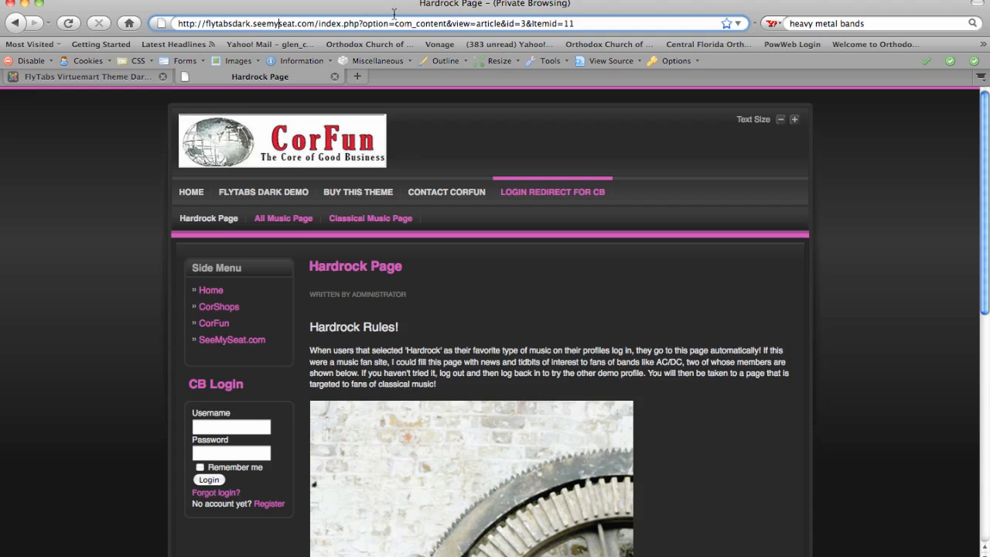
left_click_drag(585, 28, 460, 19)
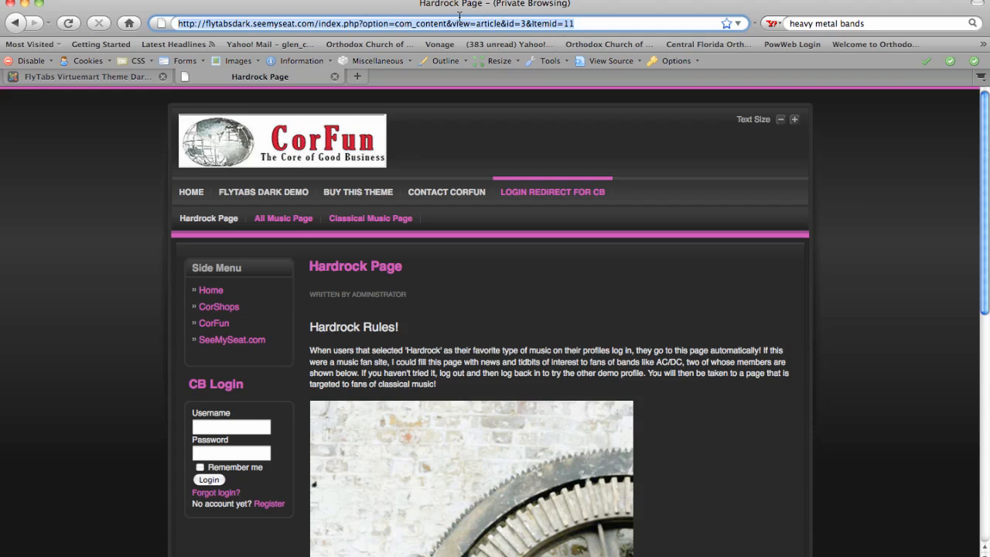
right_click(461, 25)
left_click(480, 67)
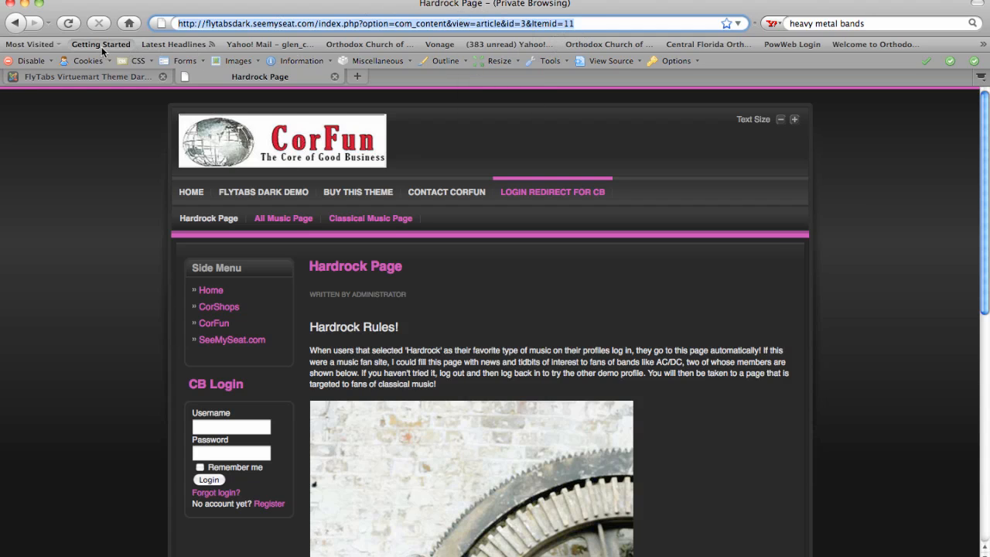
left_click(82, 78)
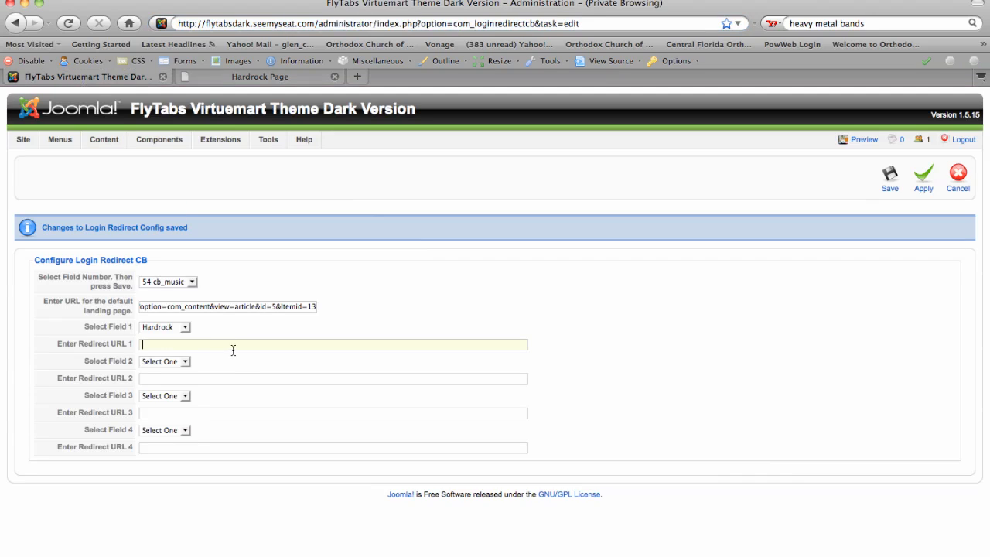
key("ctrl+v")
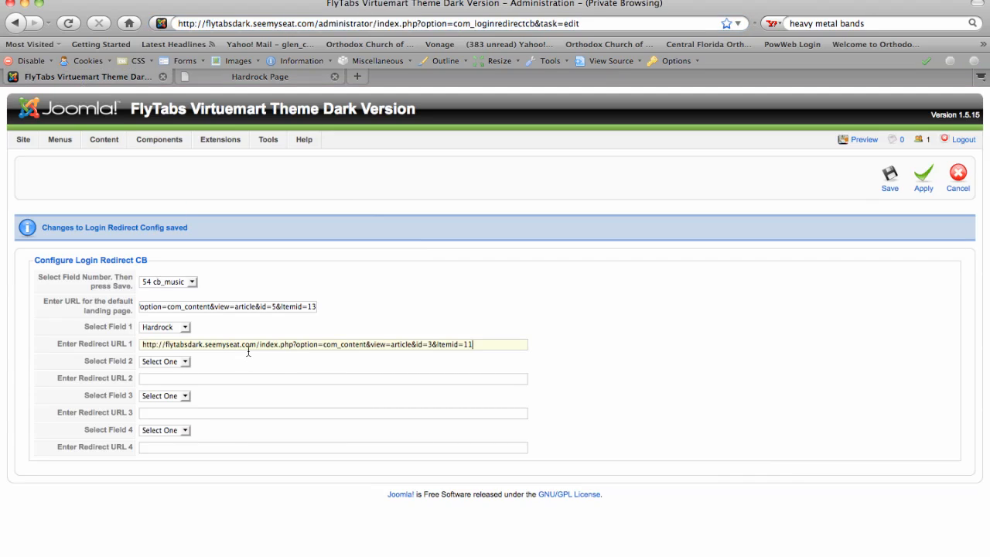
Set Field 2 to Classical and fill Redirect URL 2 with the Classical Music Page's copied address (article id=4, Itemid=12)
left_click(186, 362)
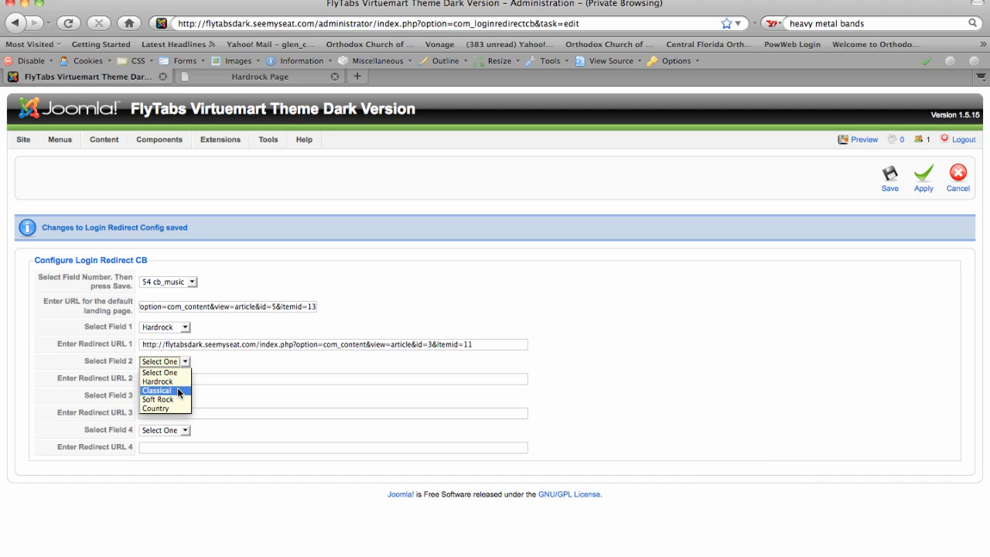
left_click(179, 390)
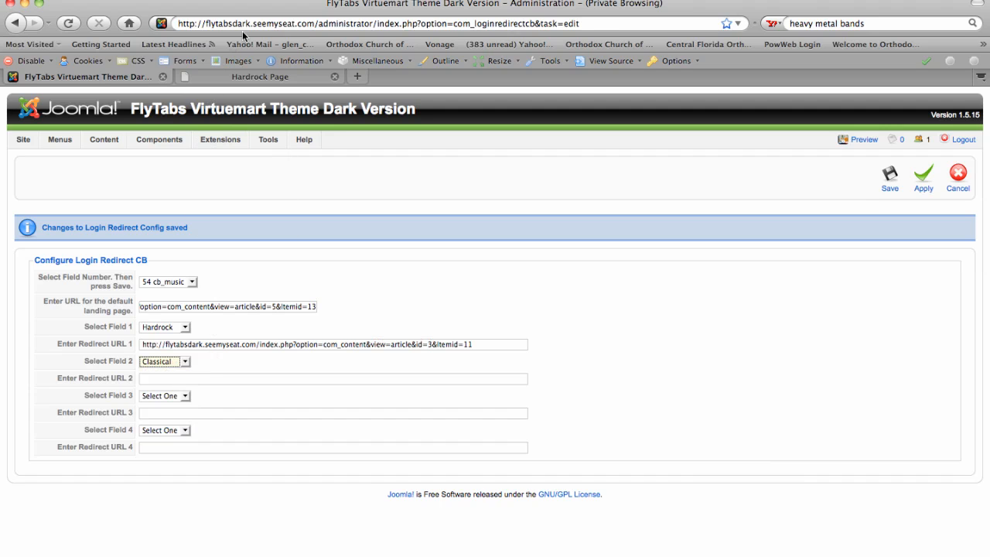
left_click(239, 72)
left_click(361, 222)
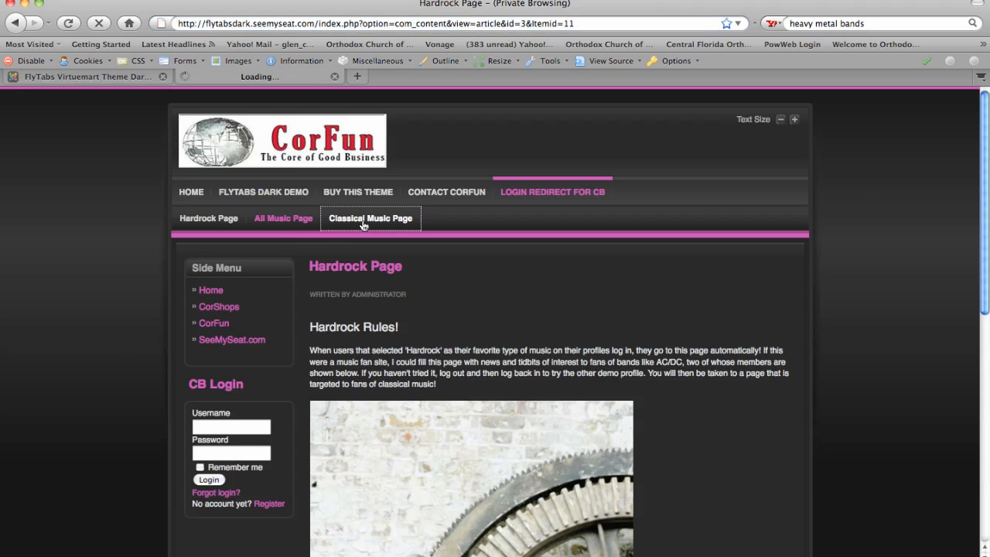
left_click(355, 23)
right_click(355, 24)
left_click(375, 65)
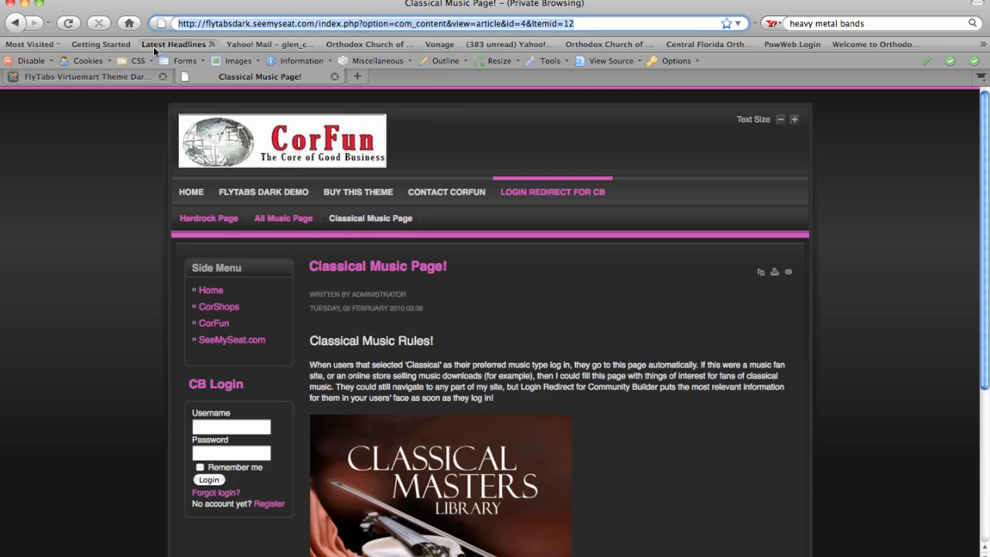
left_click(92, 77)
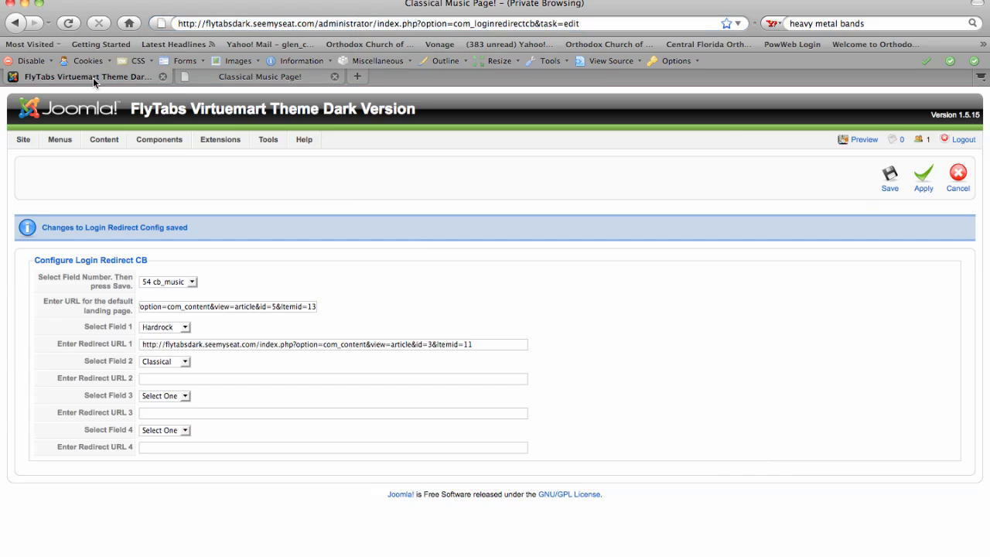
left_click(162, 378)
key("super+v")
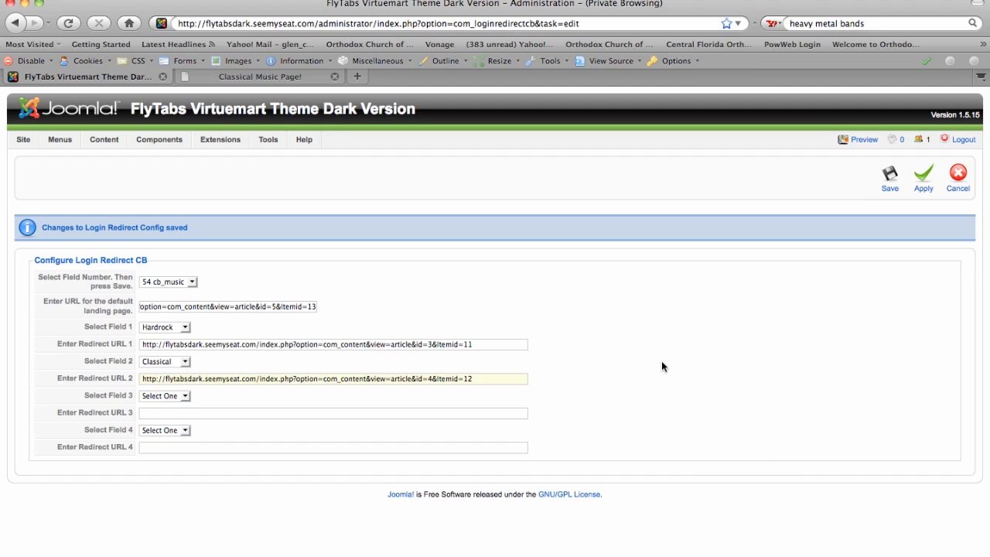
Check the options for Field 3, leave it at Select One, and save the Login Redirect CB configuration
left_click(182, 395)
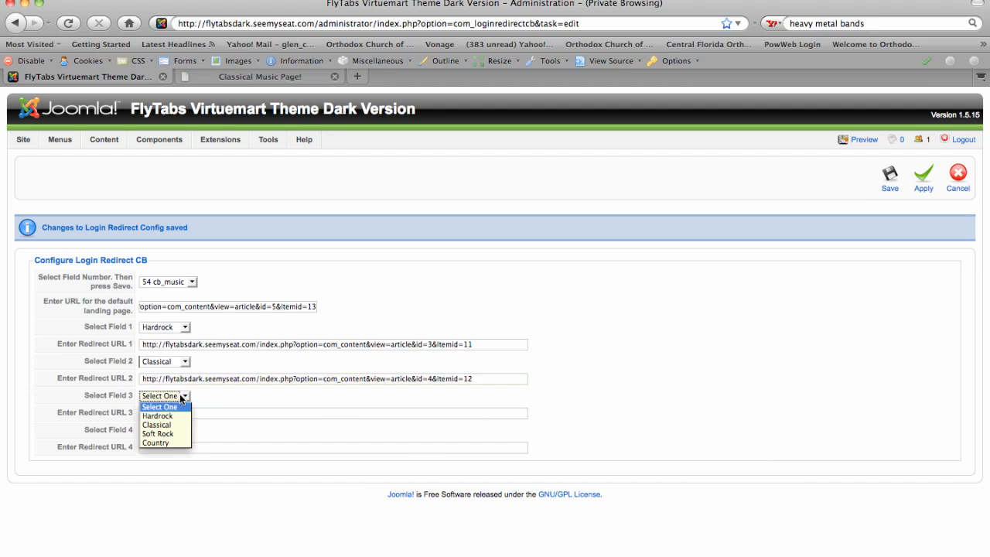
left_click(181, 397)
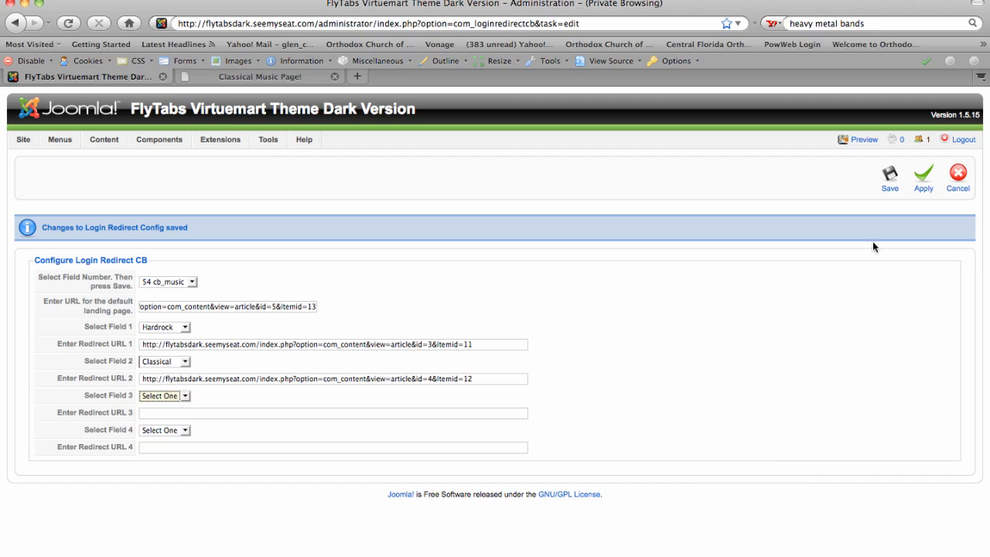
left_click(889, 176)
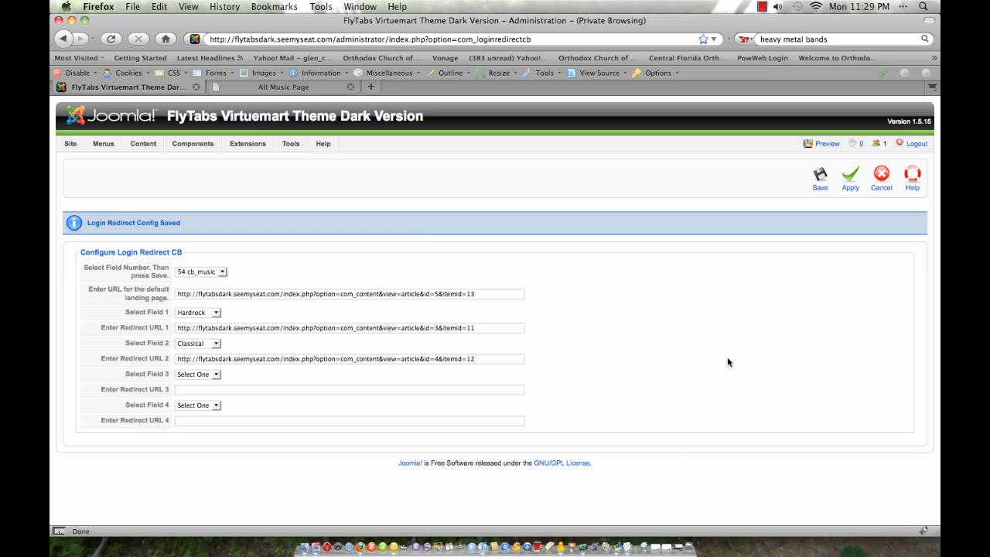
left_click(761, 7)
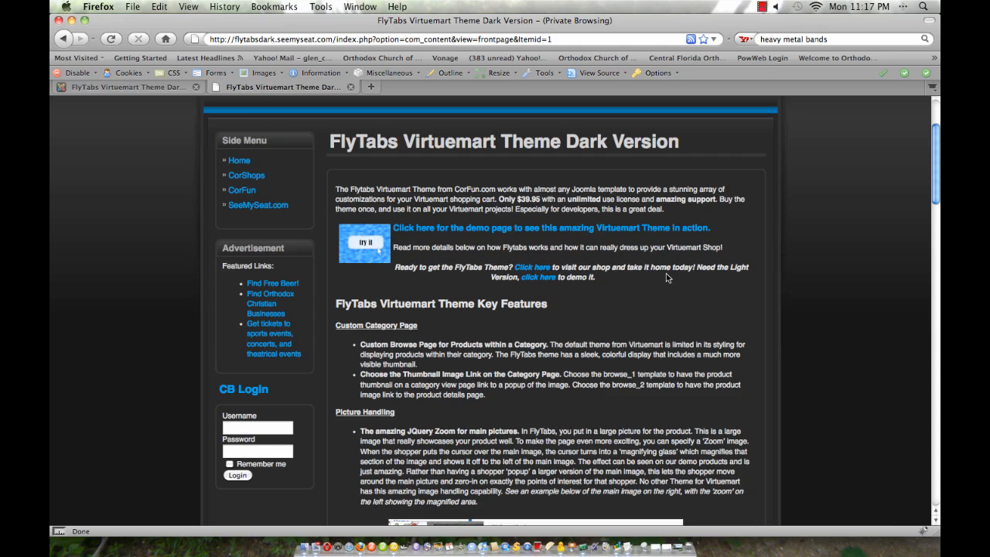
Log in through the site's CB Login form with the username headbanger and the account password
left_click(270, 429)
type("headbanger")
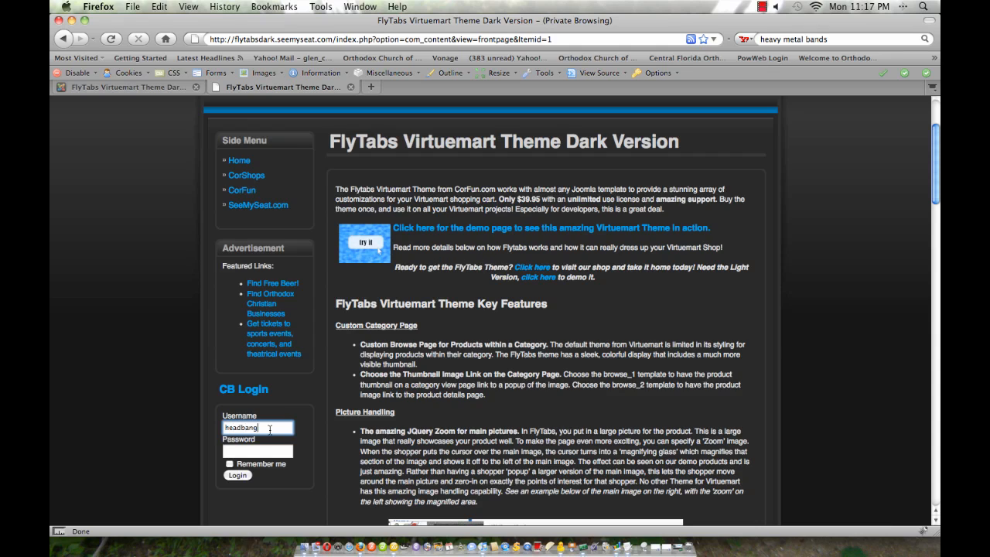
key("Tab")
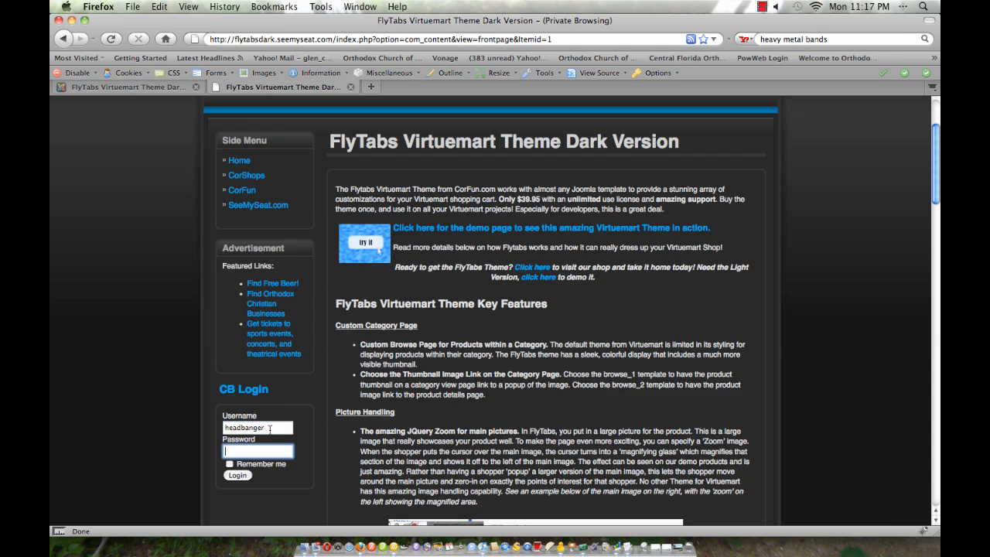
type("•••••••••")
left_click(232, 475)
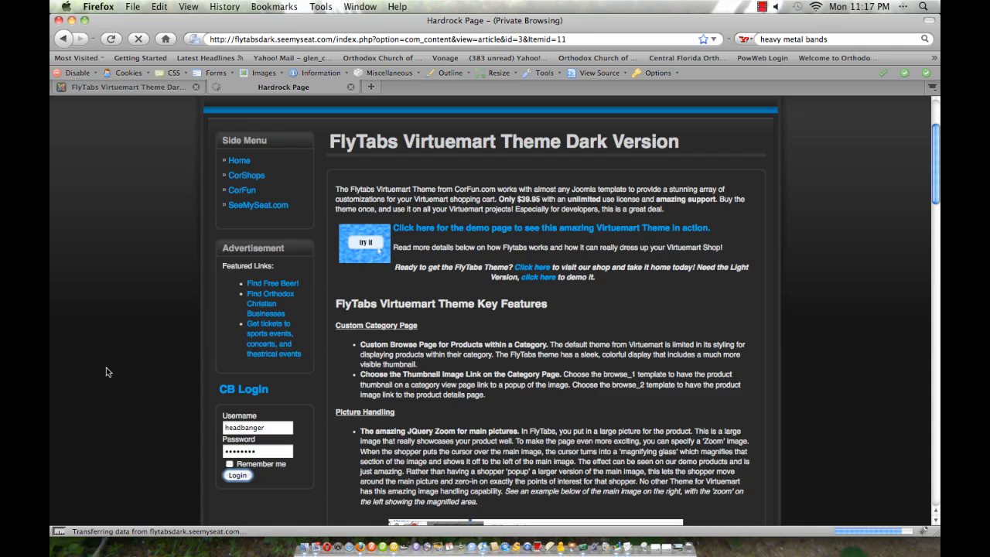
Look over the page headbanger was redirected to, including its text and picture, and log out of the site
scroll(99, 338, "down", 2)
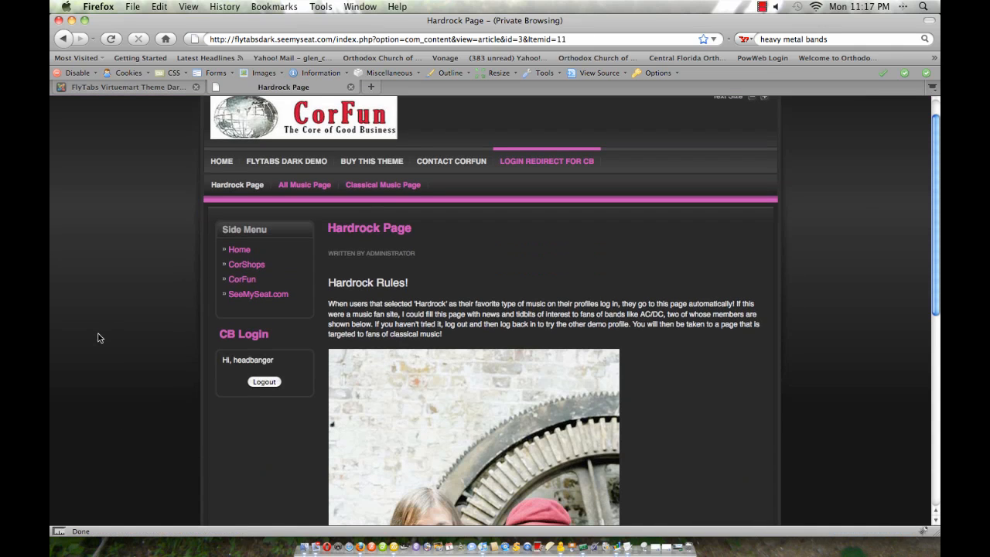
scroll(98, 338, "down", 3)
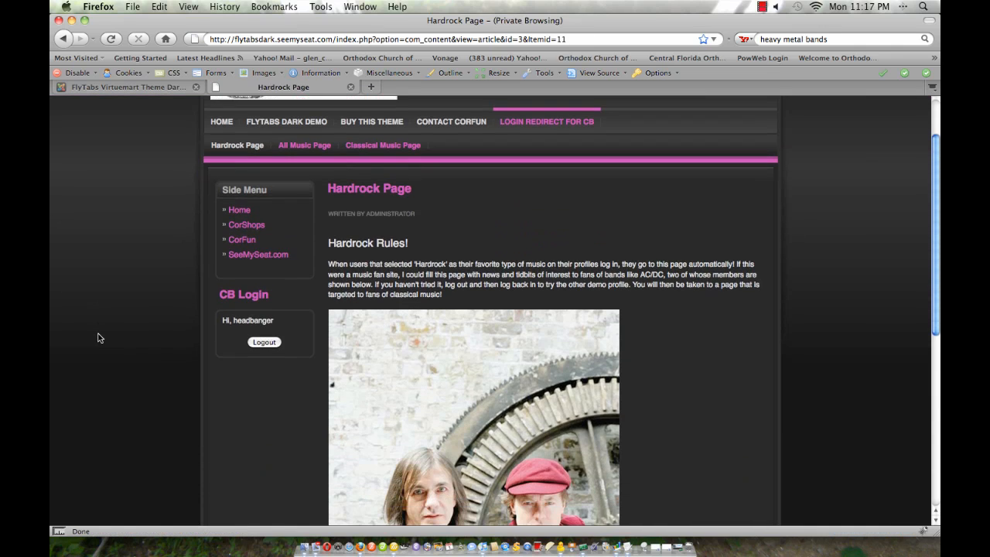
scroll(97, 338, "down", 8)
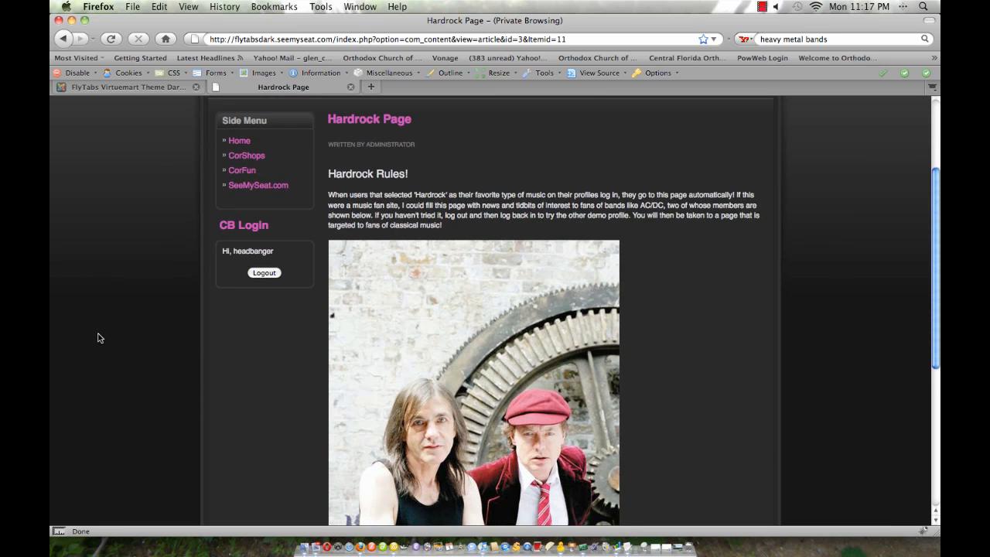
scroll(97, 338, "up", 7)
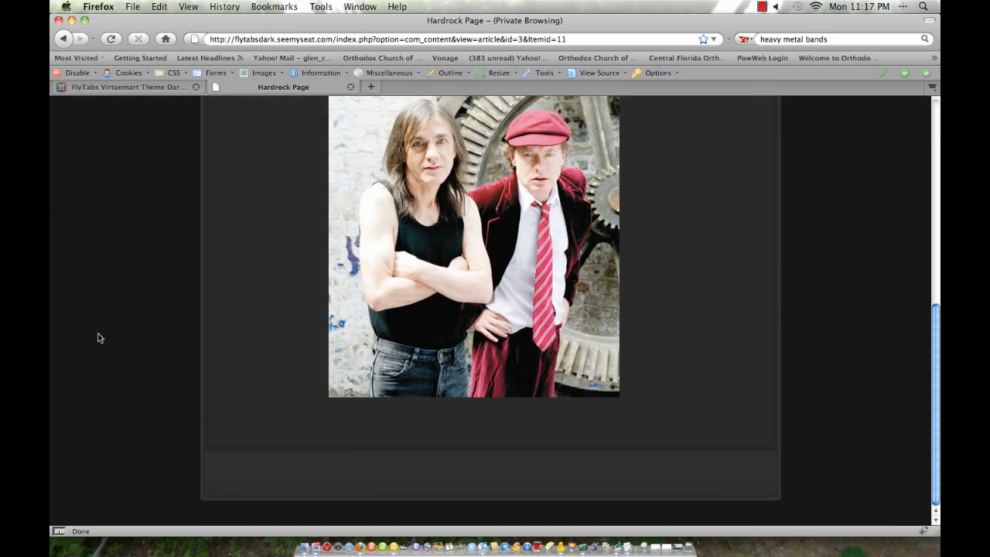
scroll(97, 338, "up", 3)
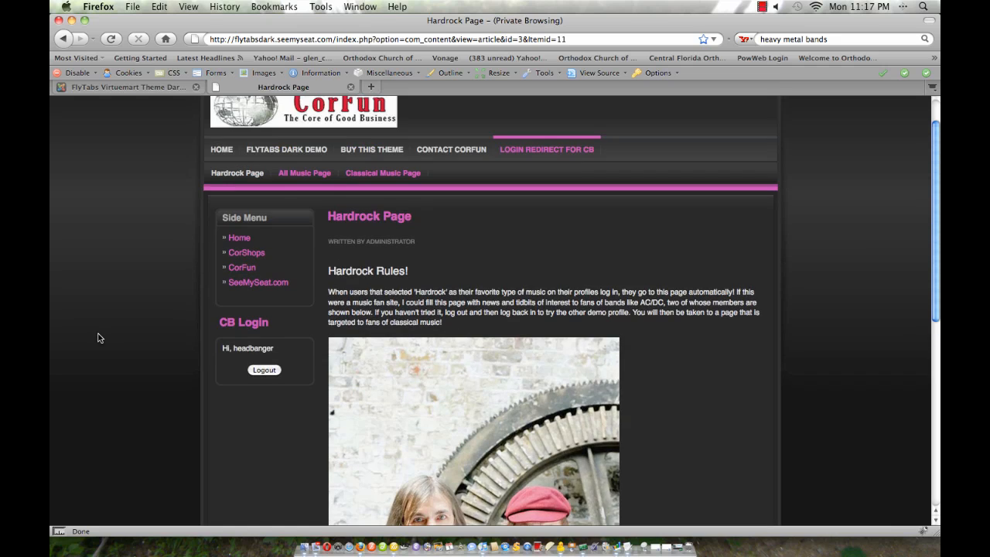
left_click(264, 369)
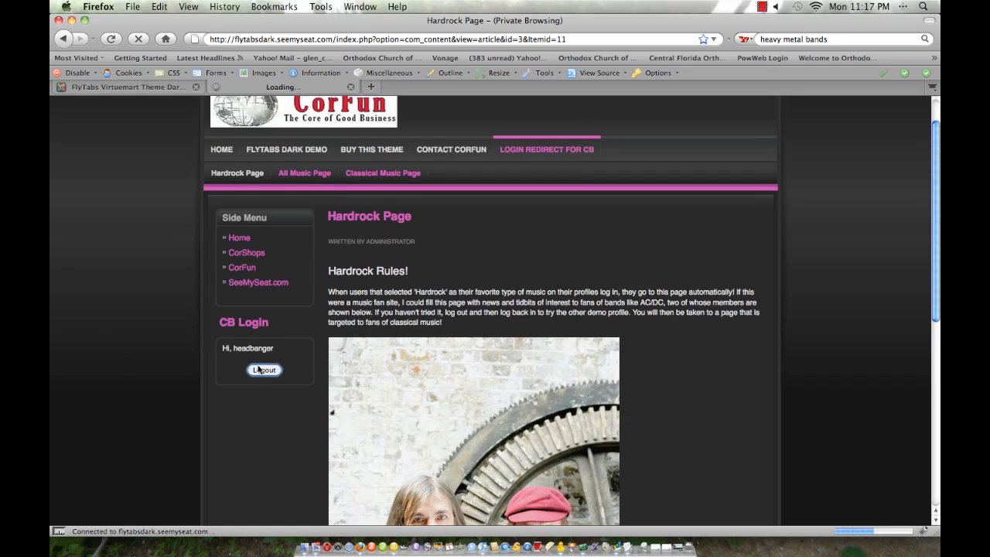
Log in through the site's CB Login form with the username mellow and the account password
scroll(88, 309, "down", 7)
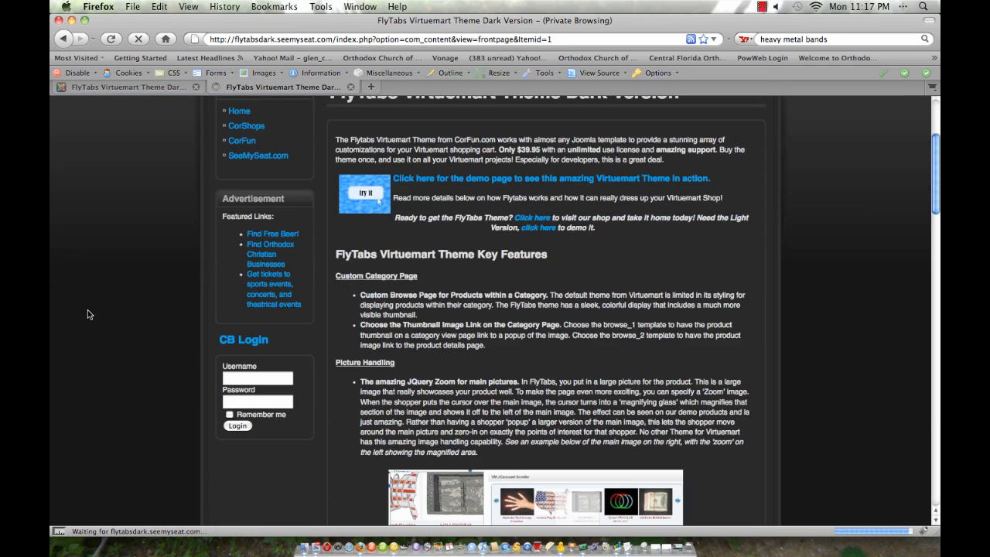
left_click(277, 379)
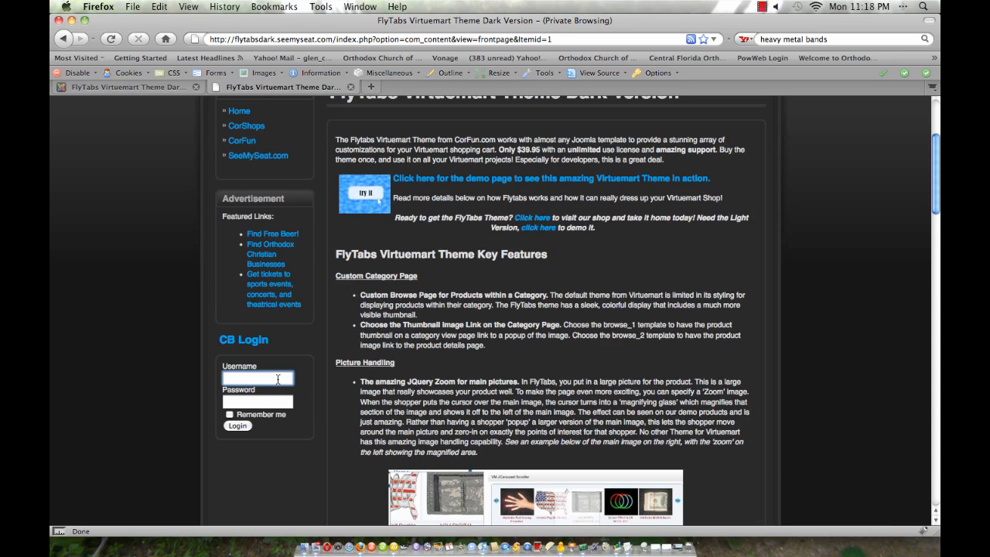
type("mellow")
key("Tab")
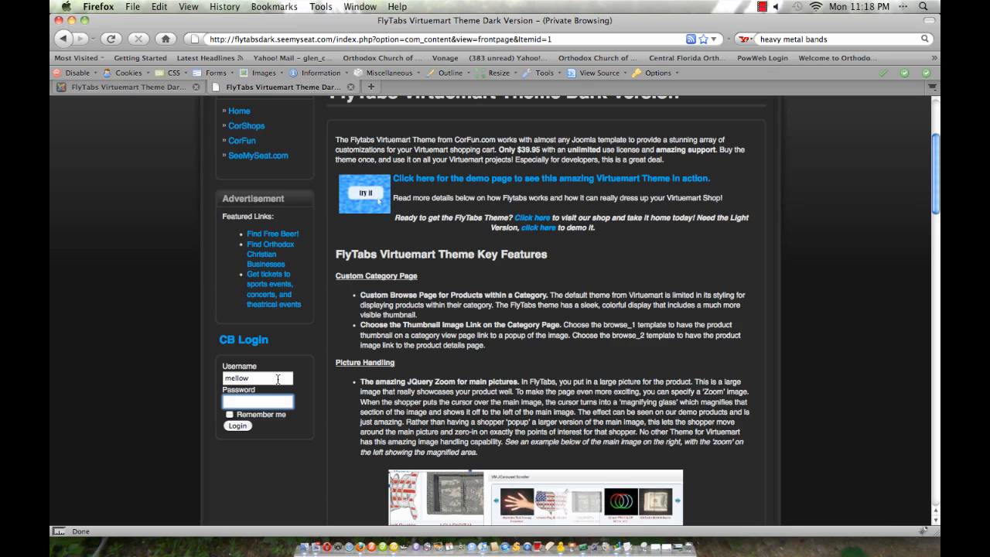
type("•••••••••")
left_click(246, 427)
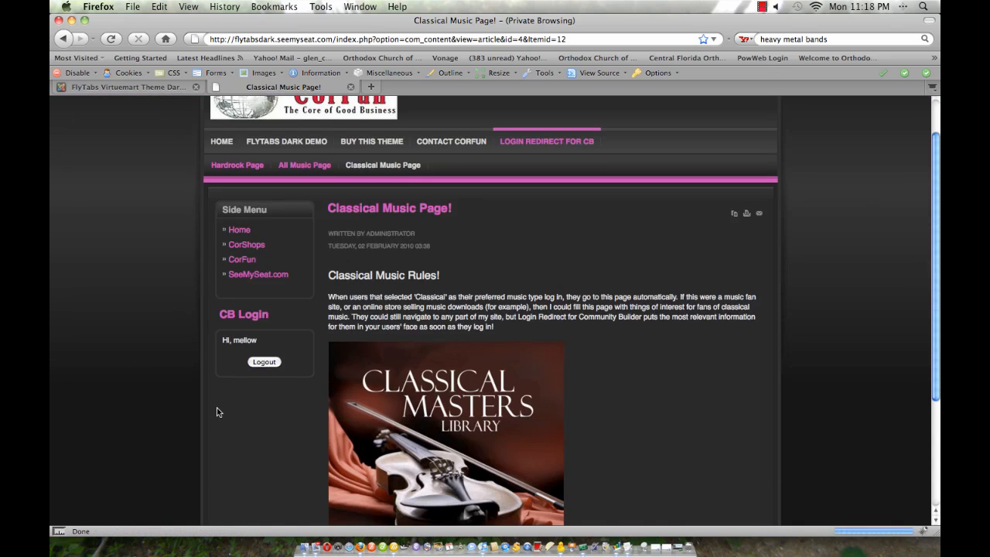
Look over the page mellow was redirected to and log out of the site
scroll(217, 410, "down", 3)
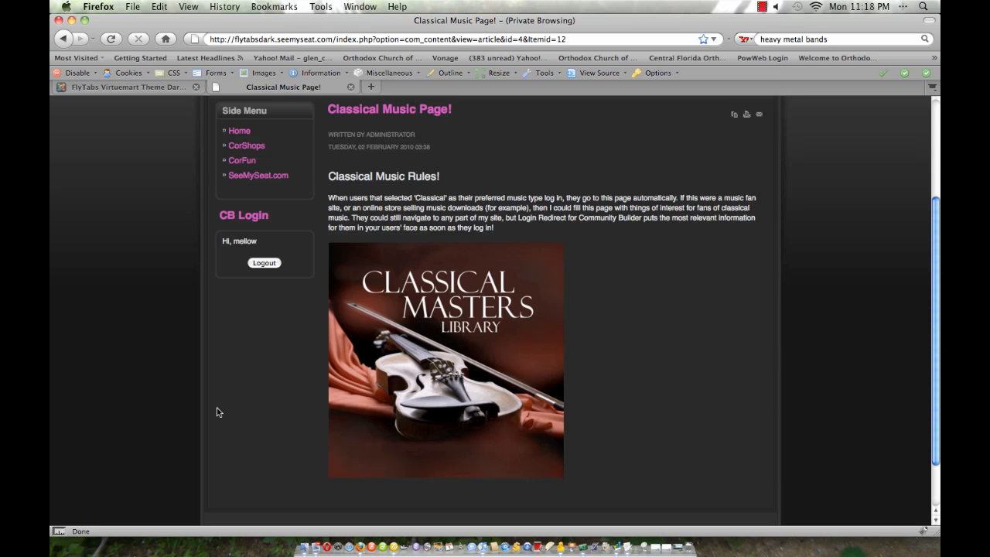
scroll(216, 411, "up", 4)
left_click(264, 410)
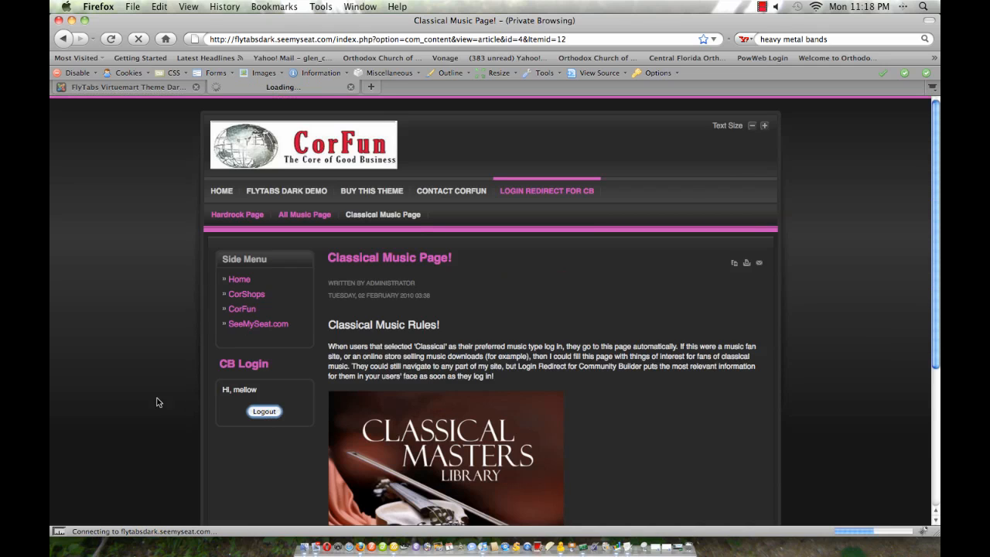
Log in through the site's CB Login form with the username softie and the account password
scroll(116, 391, "down", 3)
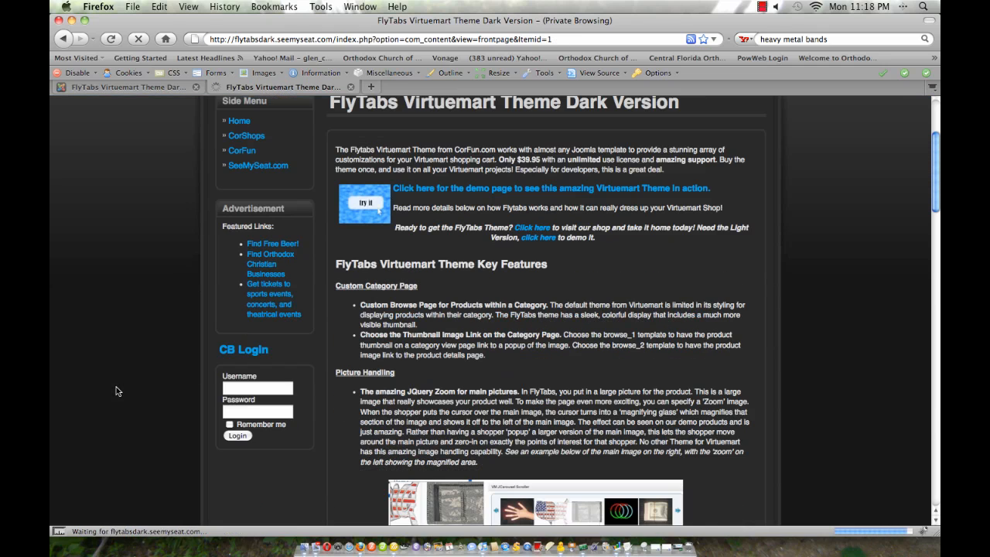
left_click(243, 388)
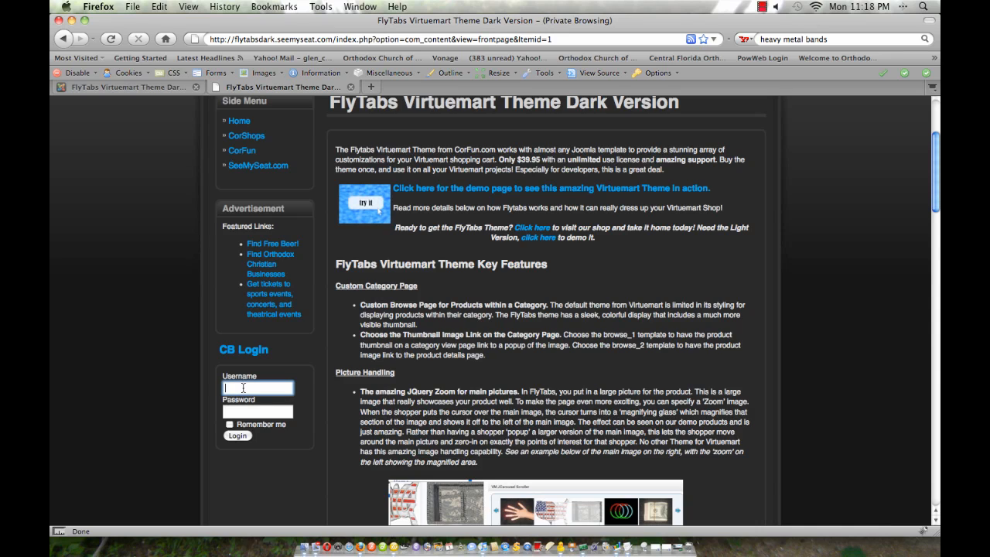
type("softie")
key("Tab")
type("****")
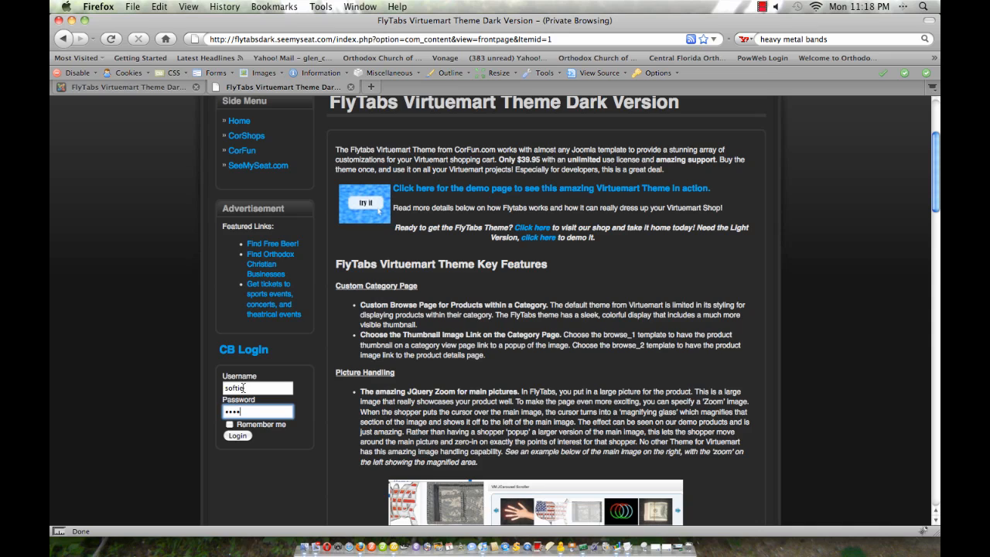
type("****")
key("Return")
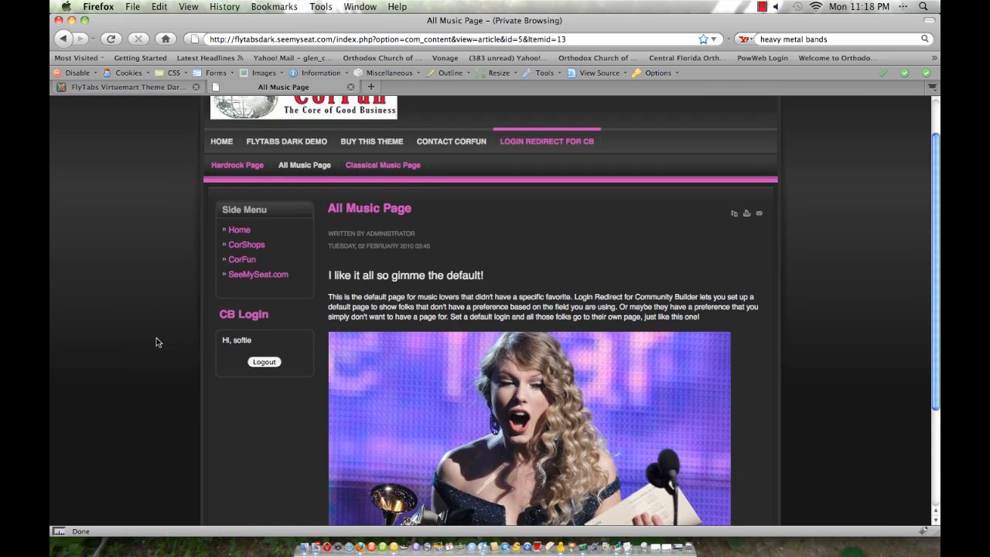
Examine the landing page softie was redirected to, including its text and picture
scroll(155, 340, "down", 3)
scroll(147, 328, "up", 4)
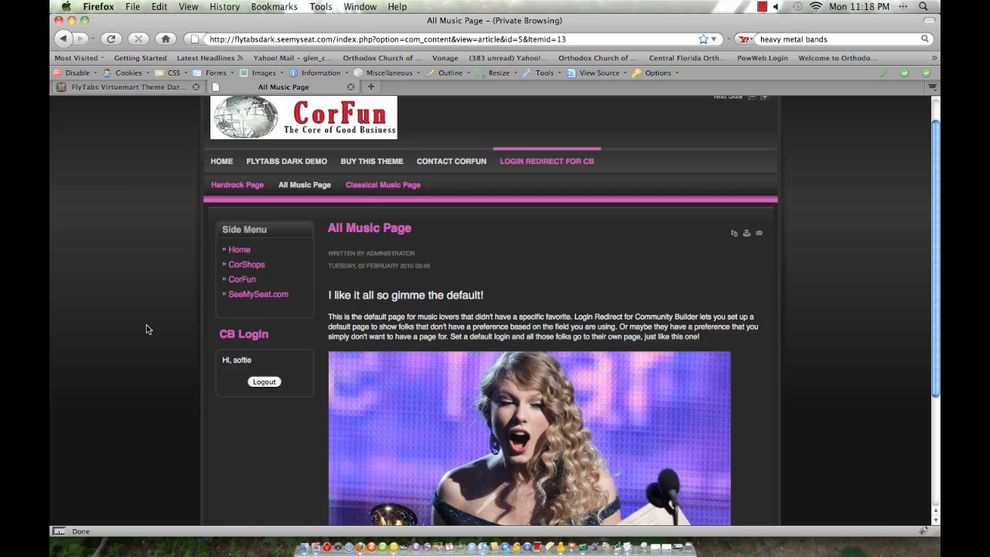
scroll(147, 328, "down", 2)
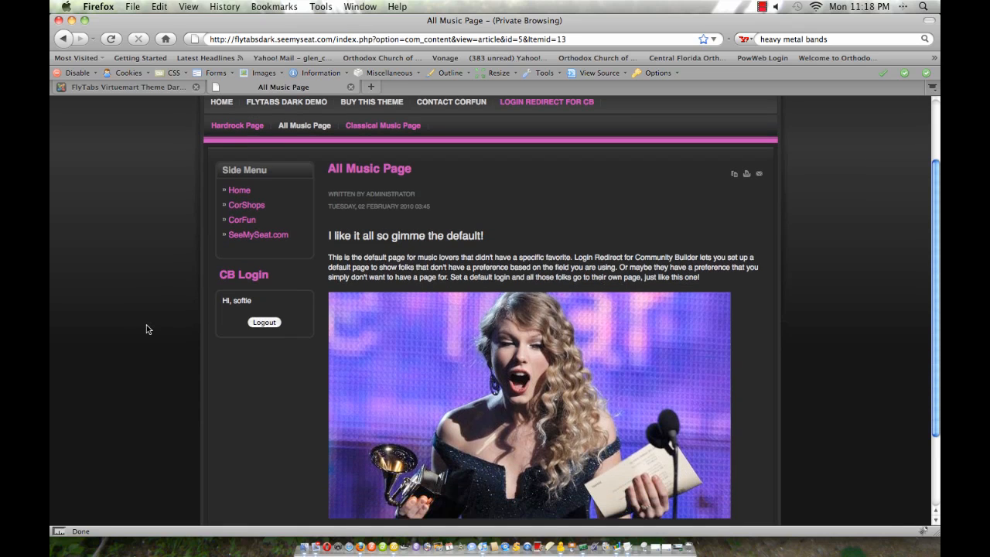